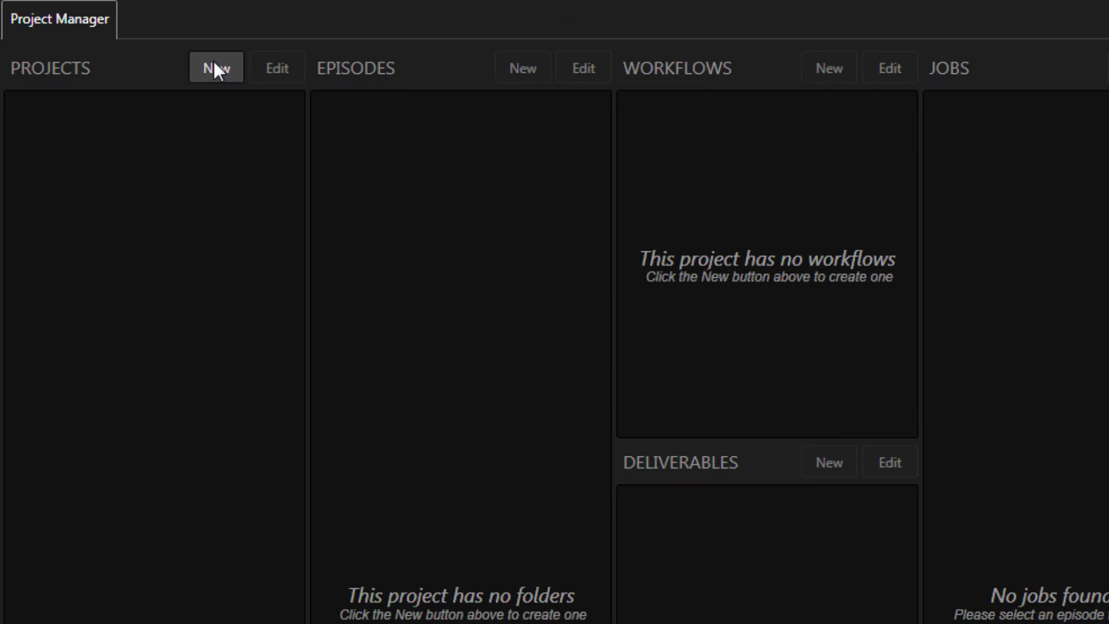
# Create the episodic project tutorials with ACES 1.0 as its ACES version
pyautogui.click(215, 67)
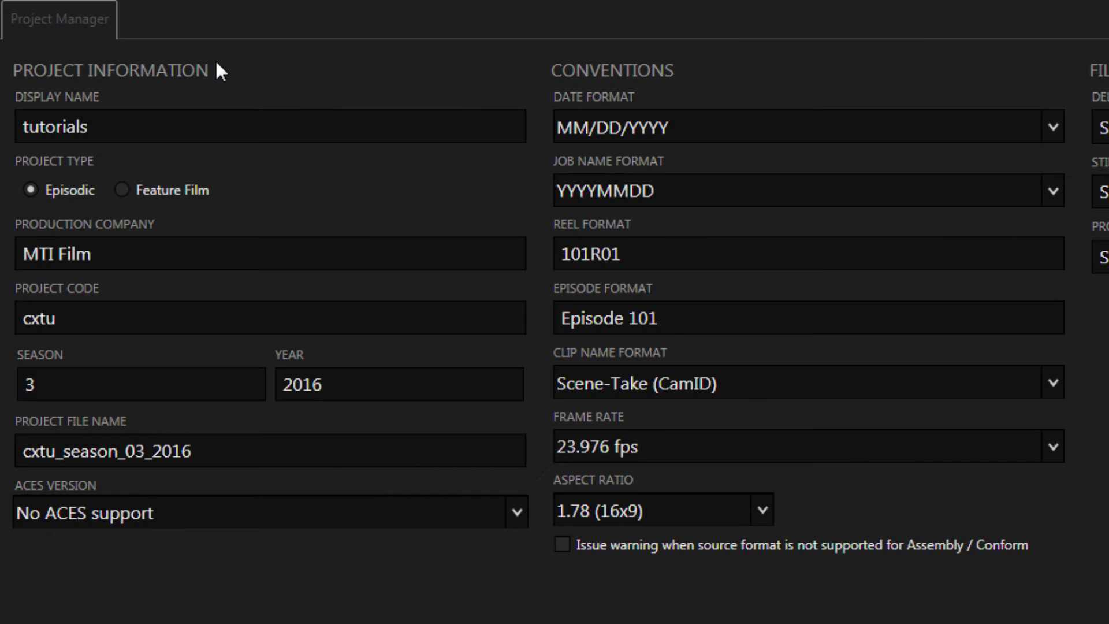
pyautogui.click(515, 511)
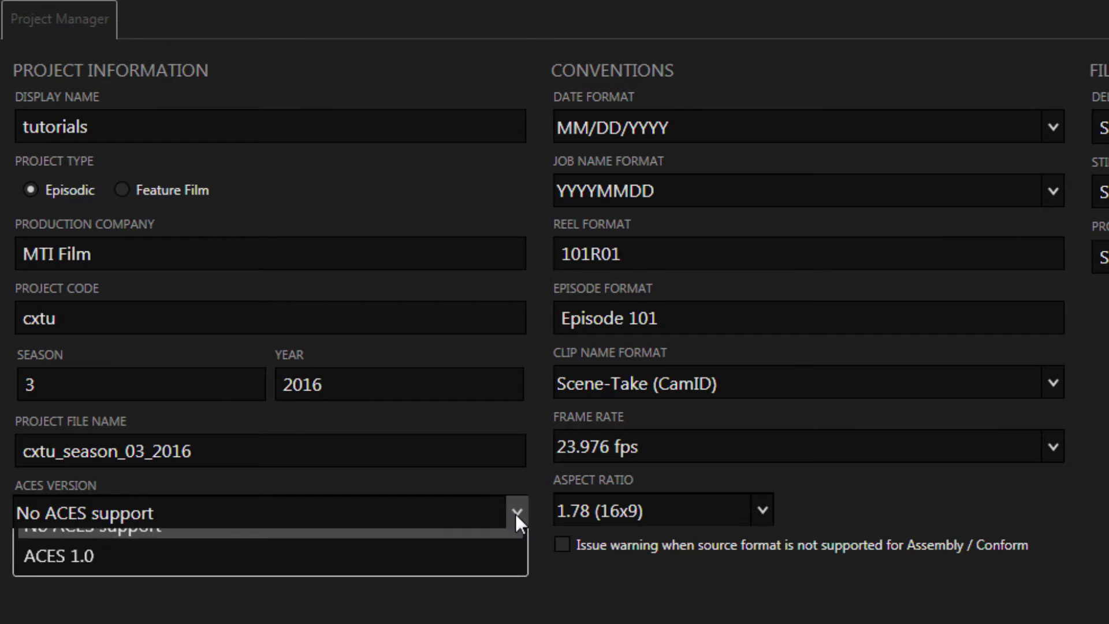
pyautogui.click(421, 582)
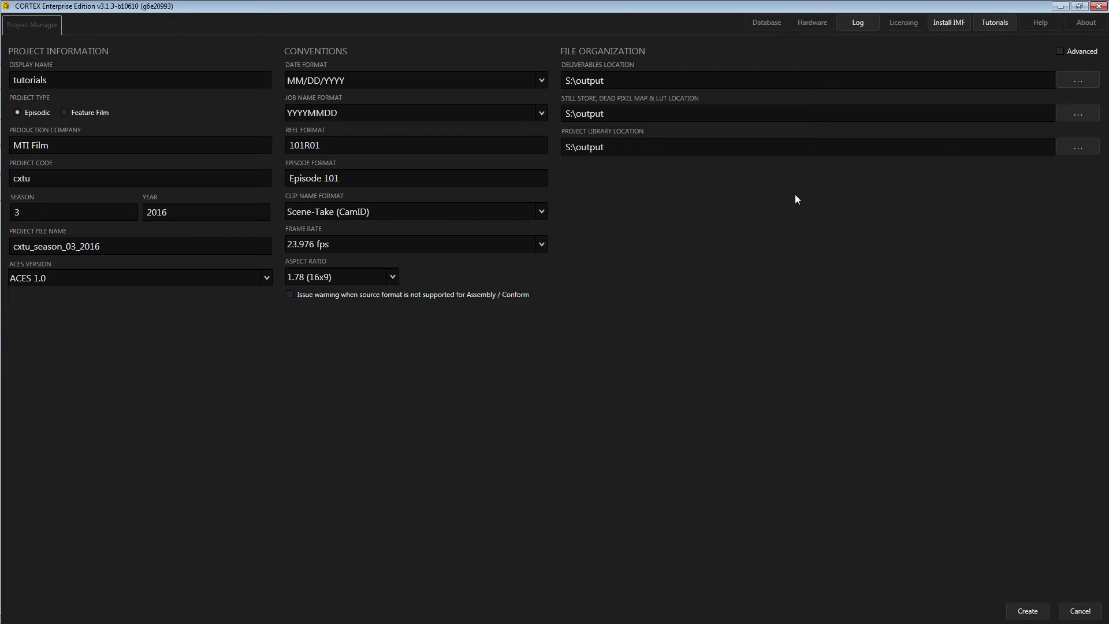
pyautogui.click(1027, 610)
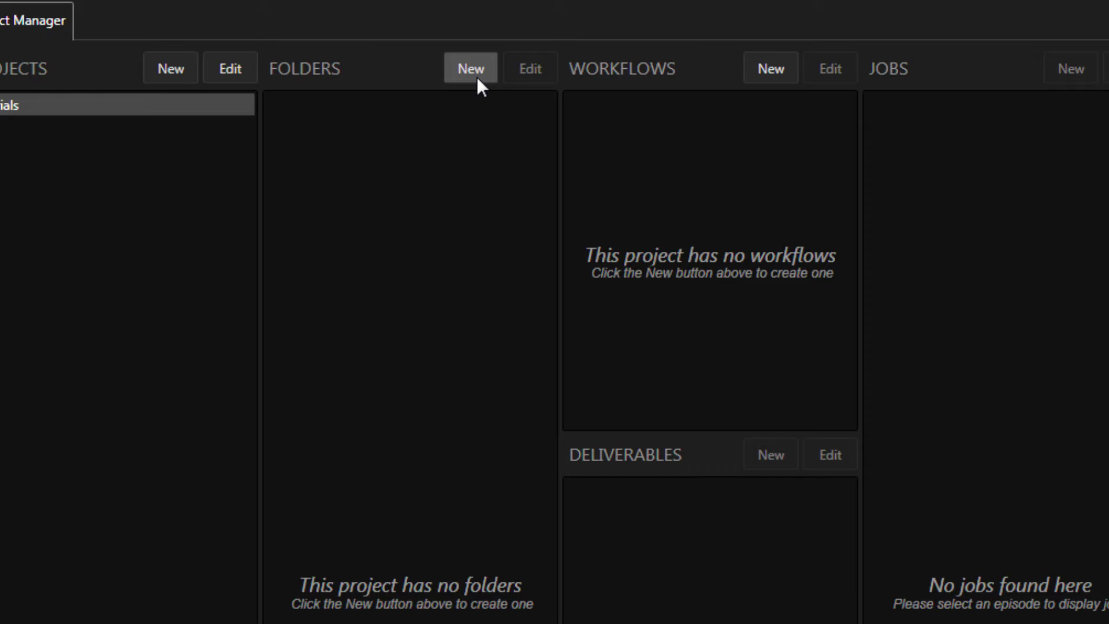
# Create the Episode 101 folder in the project and add a workflow named ACES
pyautogui.click(477, 80)
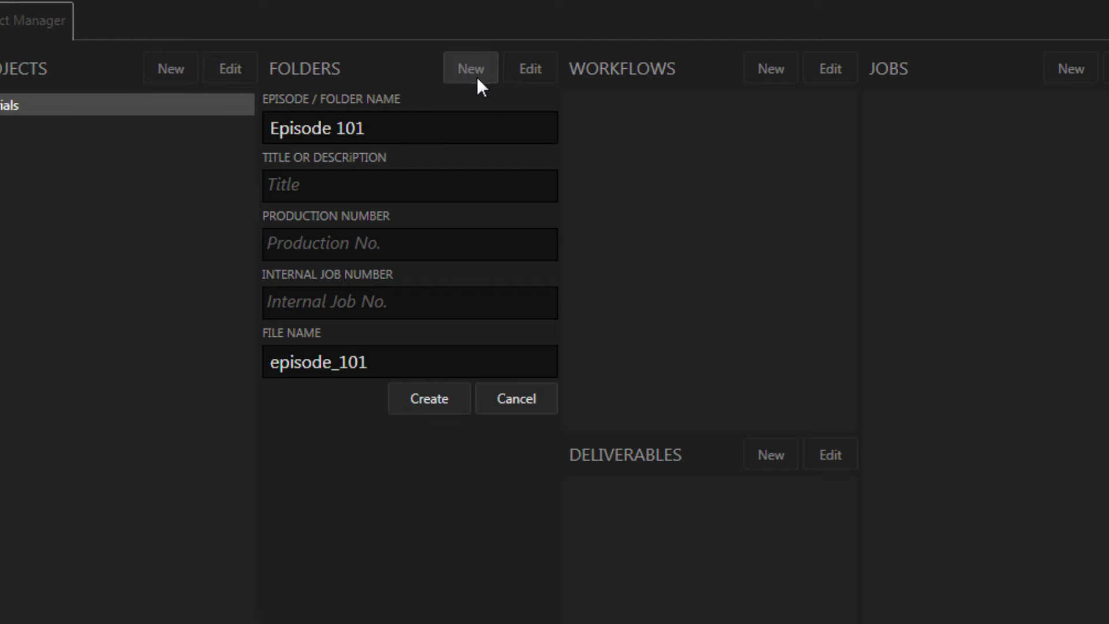
pyautogui.click(456, 406)
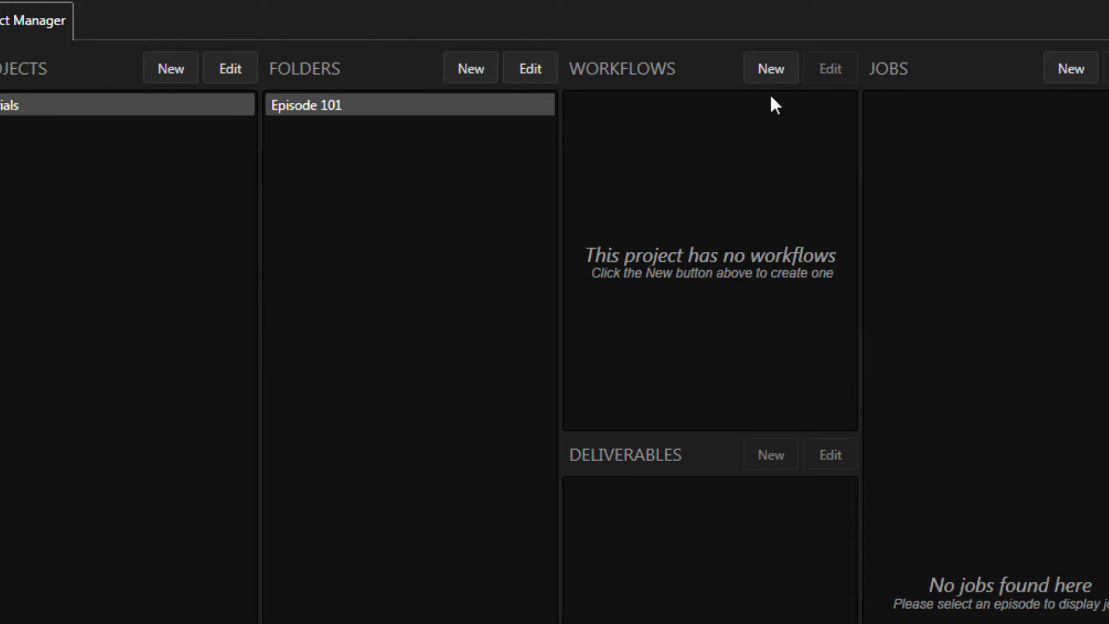
pyautogui.click(772, 72)
pyautogui.write('ACES')
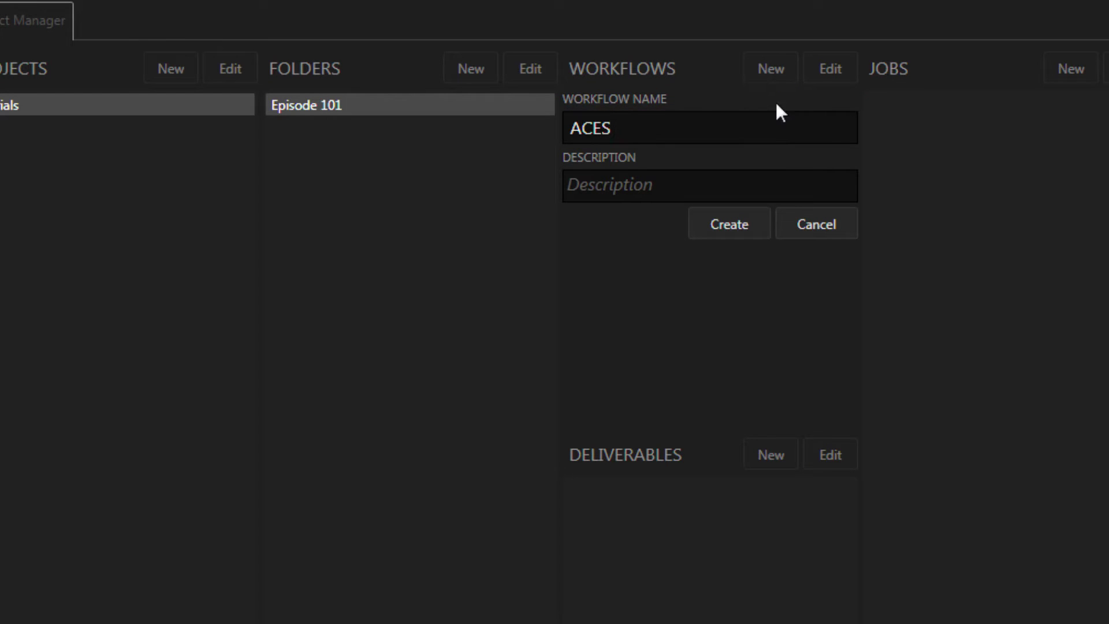
pyautogui.click(757, 224)
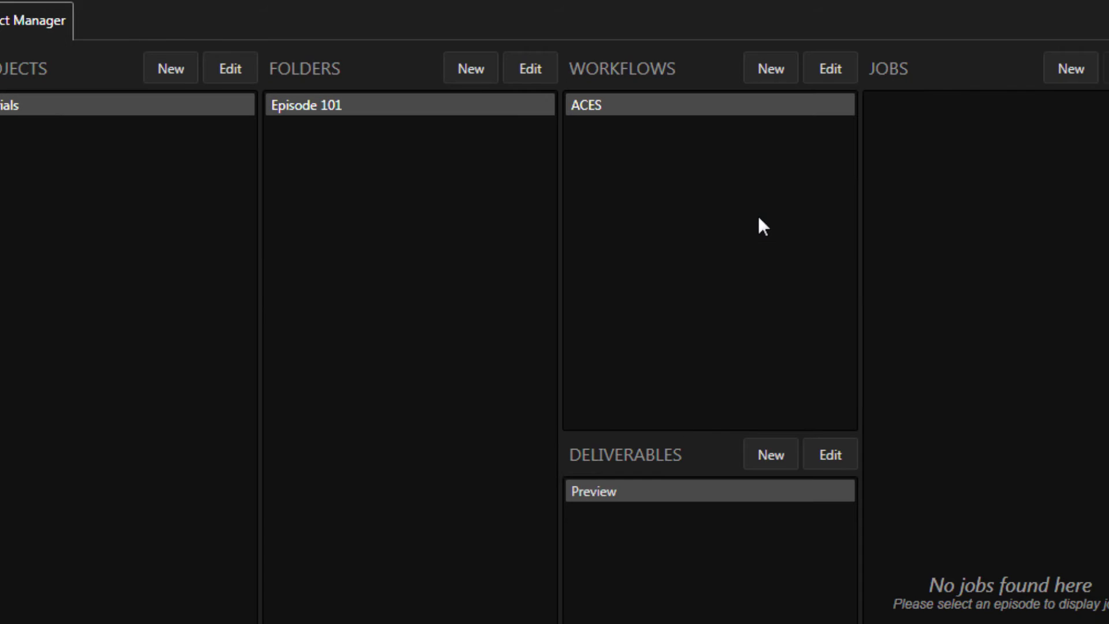
# Start a new prores_4444 deliverable and set its output device transform to ACES 1.0 Output - Rec.709
pyautogui.click(779, 438)
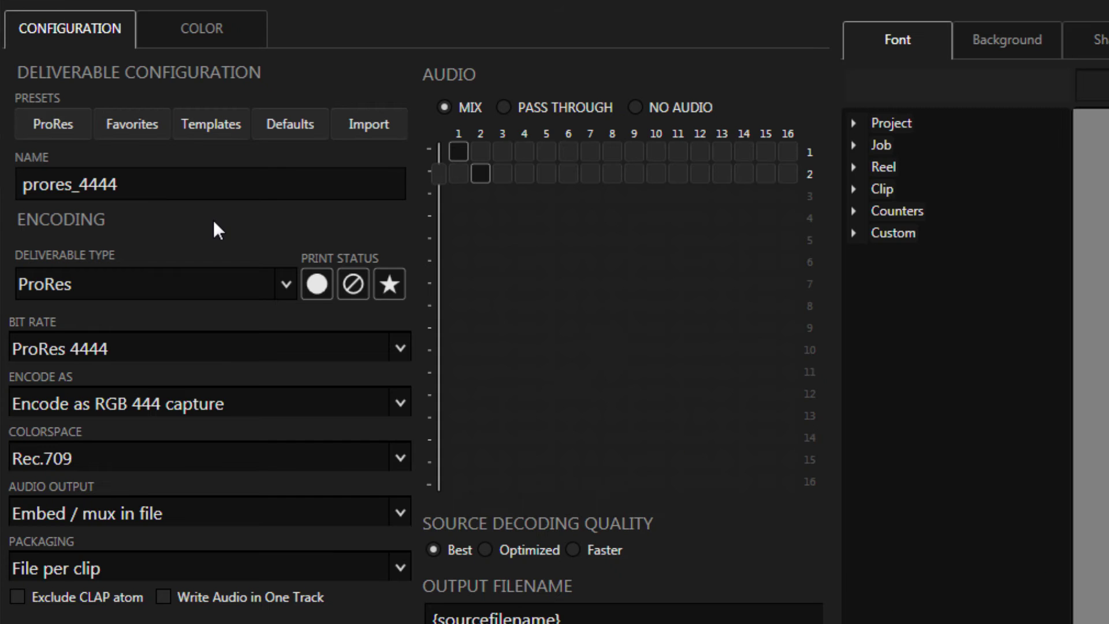
pyautogui.click(219, 37)
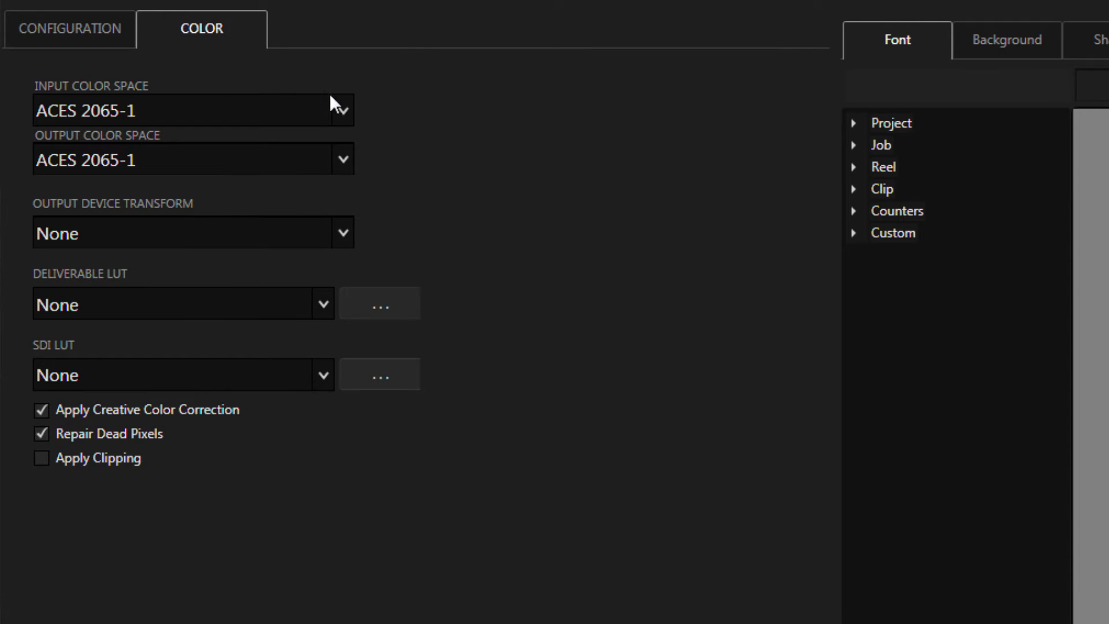
pyautogui.click(342, 109)
pyautogui.click(342, 109)
pyautogui.click(341, 232)
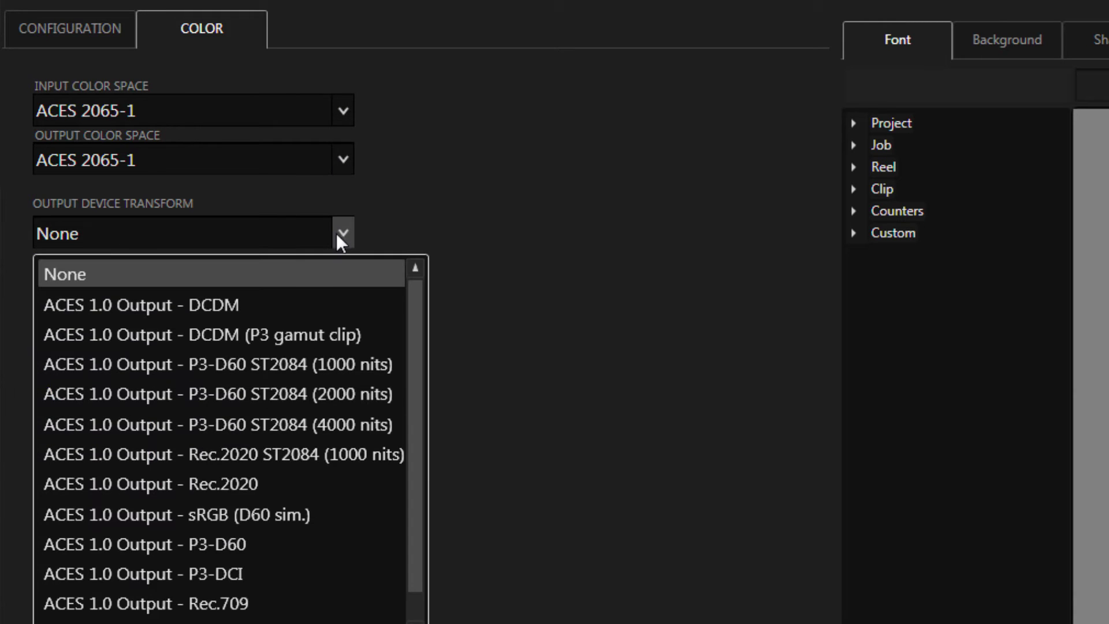
pyautogui.click(318, 601)
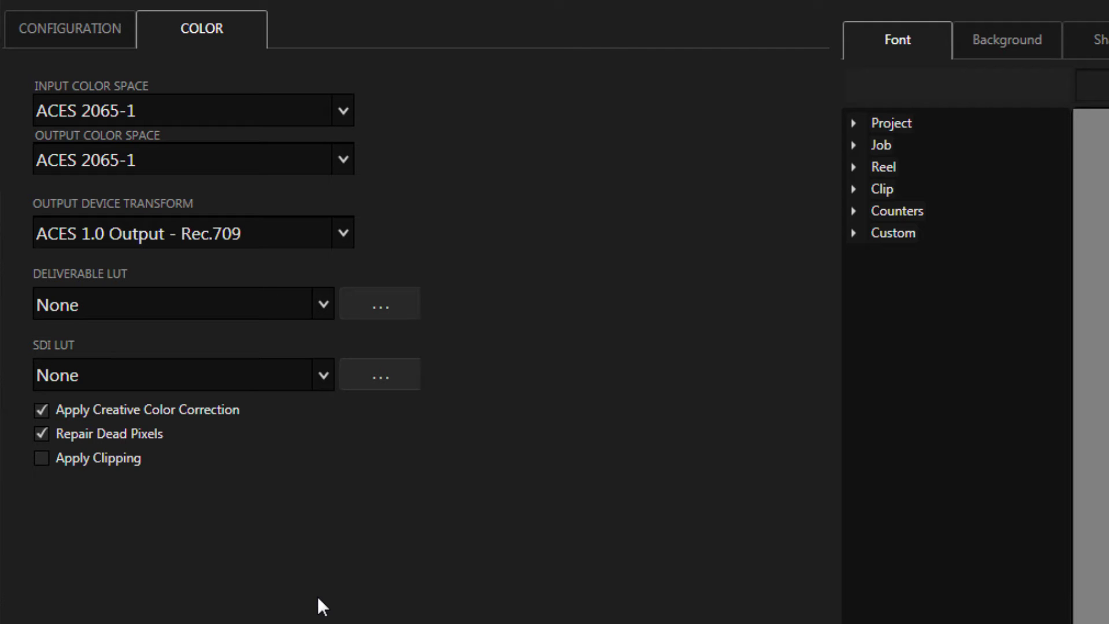
# Create the exr deliverable with the ACES Package (SMPTE 2065-4) option enabled
pyautogui.click(86, 32)
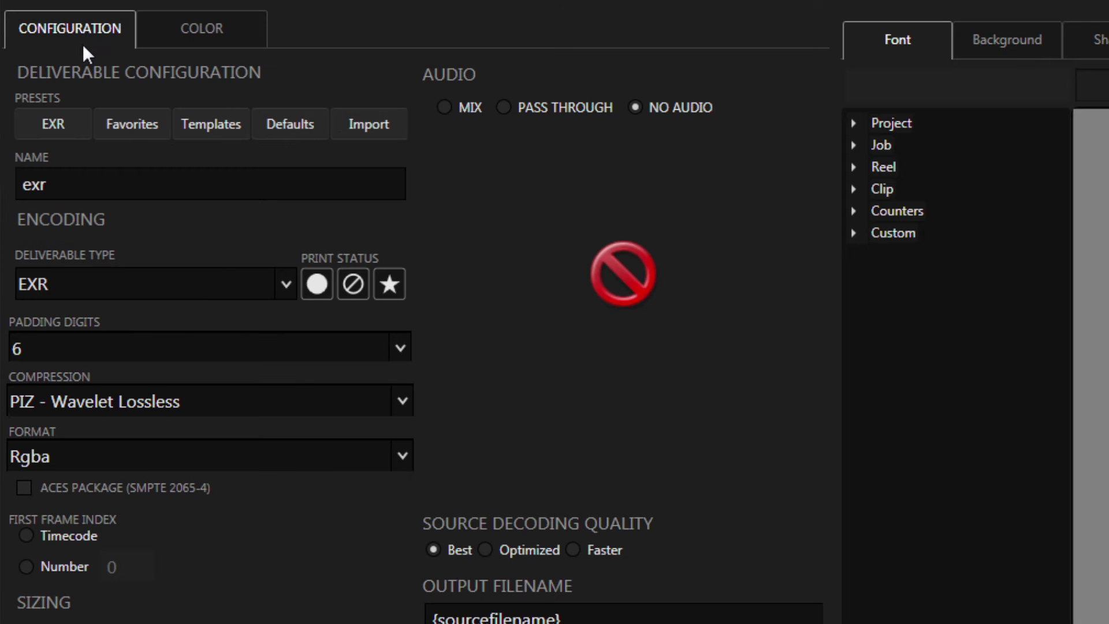
pyautogui.click(24, 490)
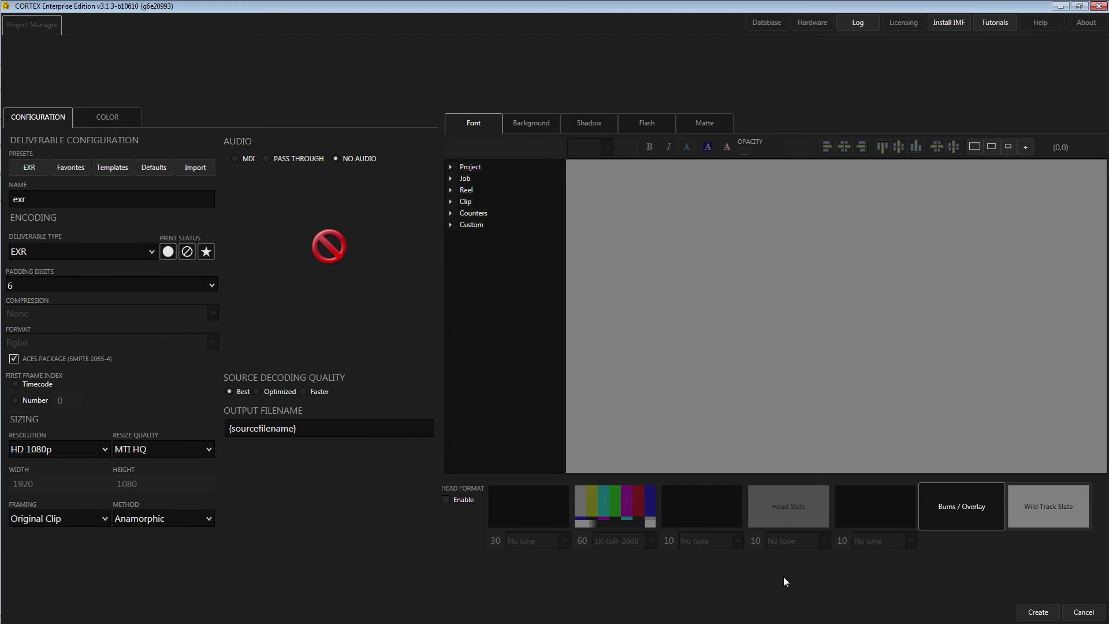
pyautogui.click(1034, 611)
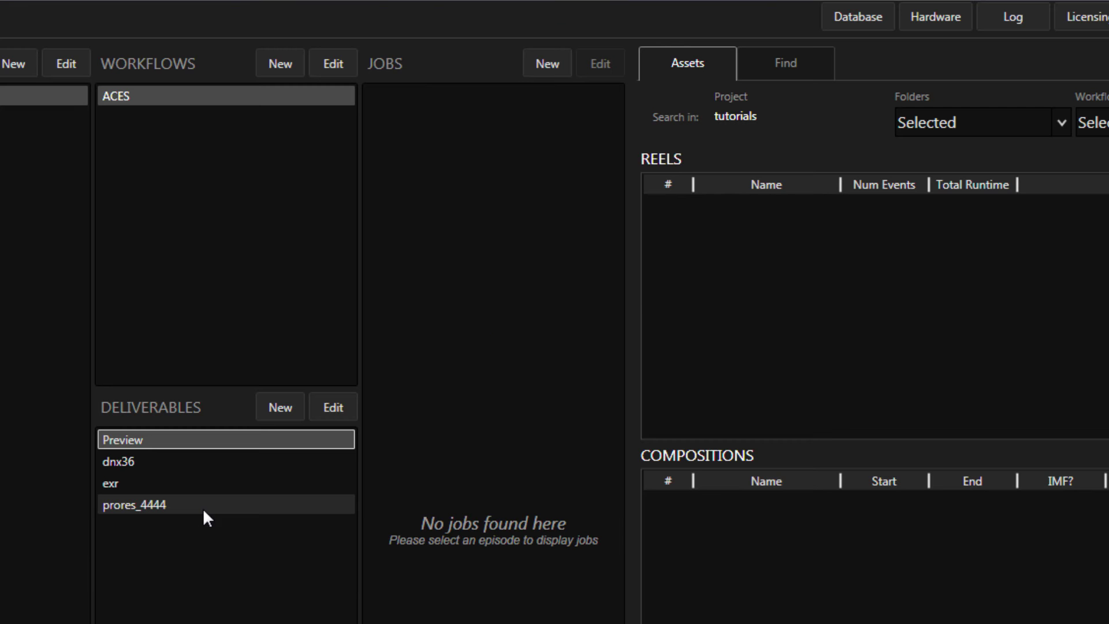
# Create the job 20160929 dated 9/29/2016 in the ACES workflow
pyautogui.click(546, 63)
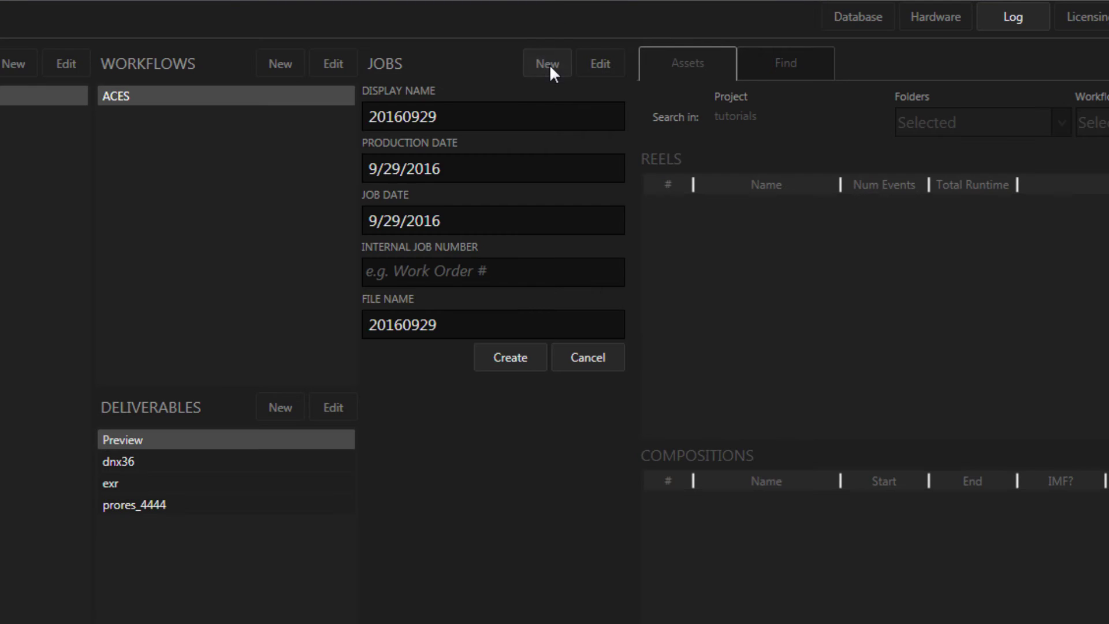
pyautogui.click(528, 359)
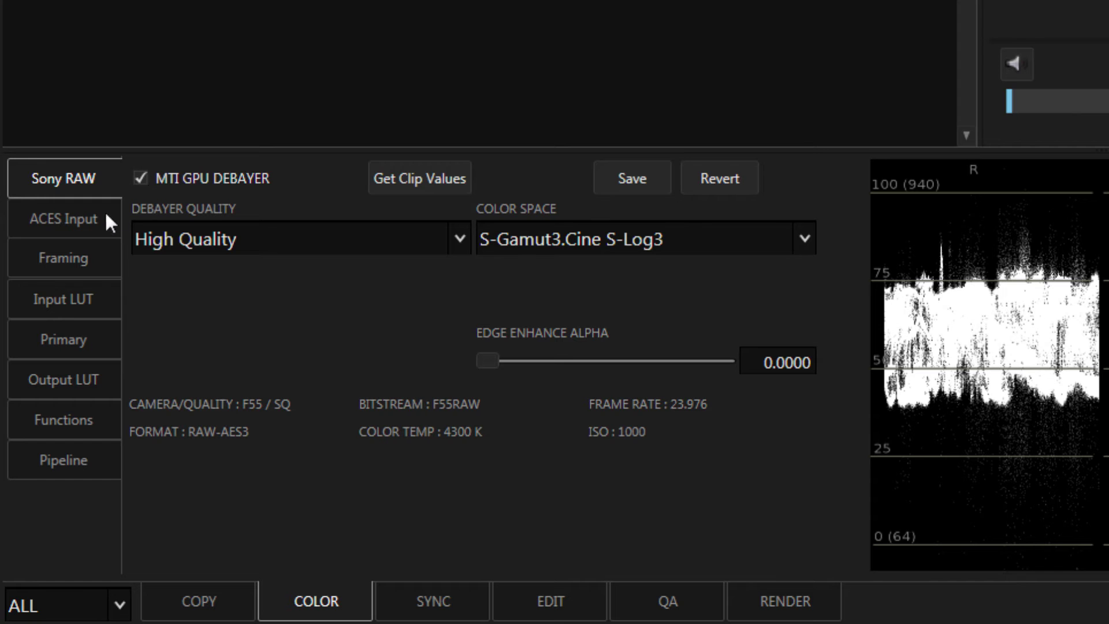
# Choose a Sony SLog ACES 1.0 input transform for the Sony RAW clip A001C004_120104DZ.mxf
pyautogui.click(43, 418)
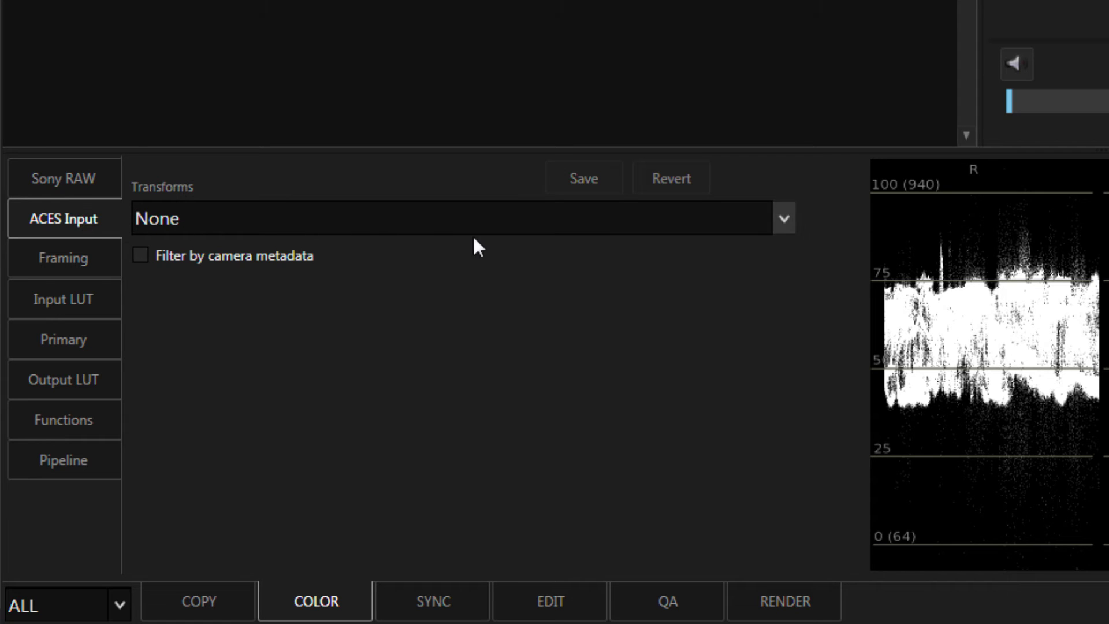
pyautogui.click(786, 224)
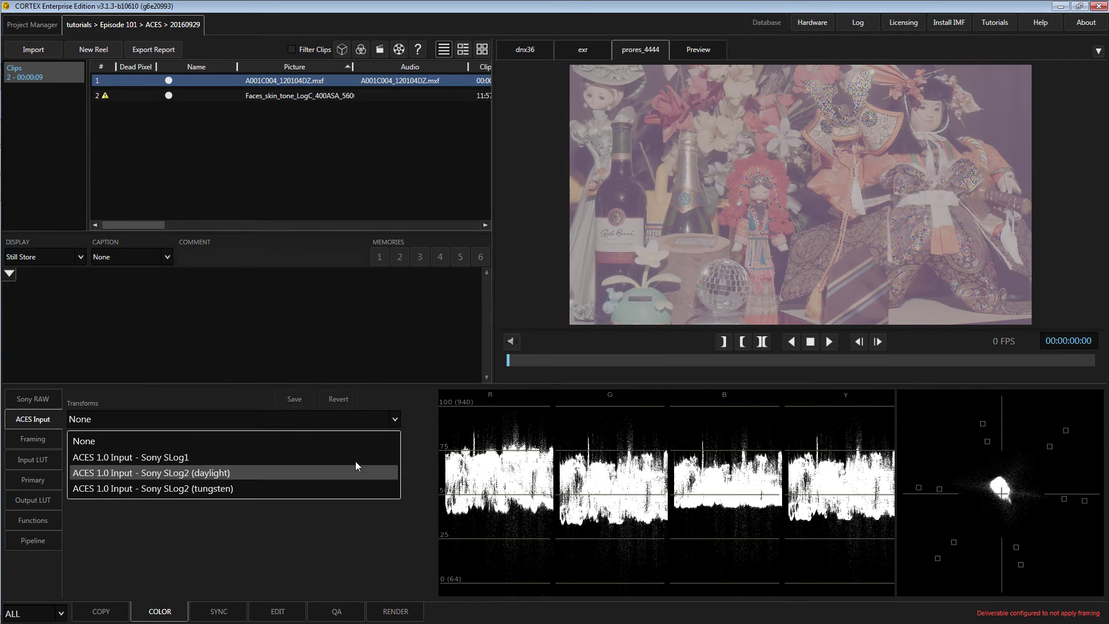
pyautogui.click(705, 300)
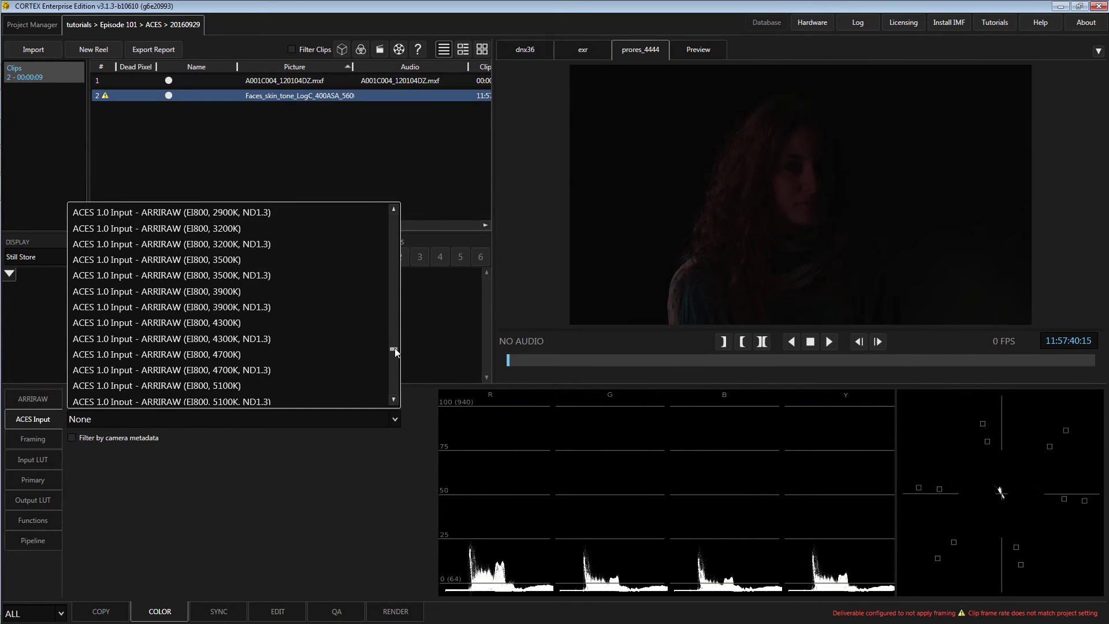
# Filter the ARRIRAW clip's input transforms by camera metadata, then apply and save ACES 1.0 Input - ARRIRAW (EI400, 5600K)
pyautogui.moveTo(393, 347); pyautogui.dragTo(398, 214)
pyautogui.click(243, 419)
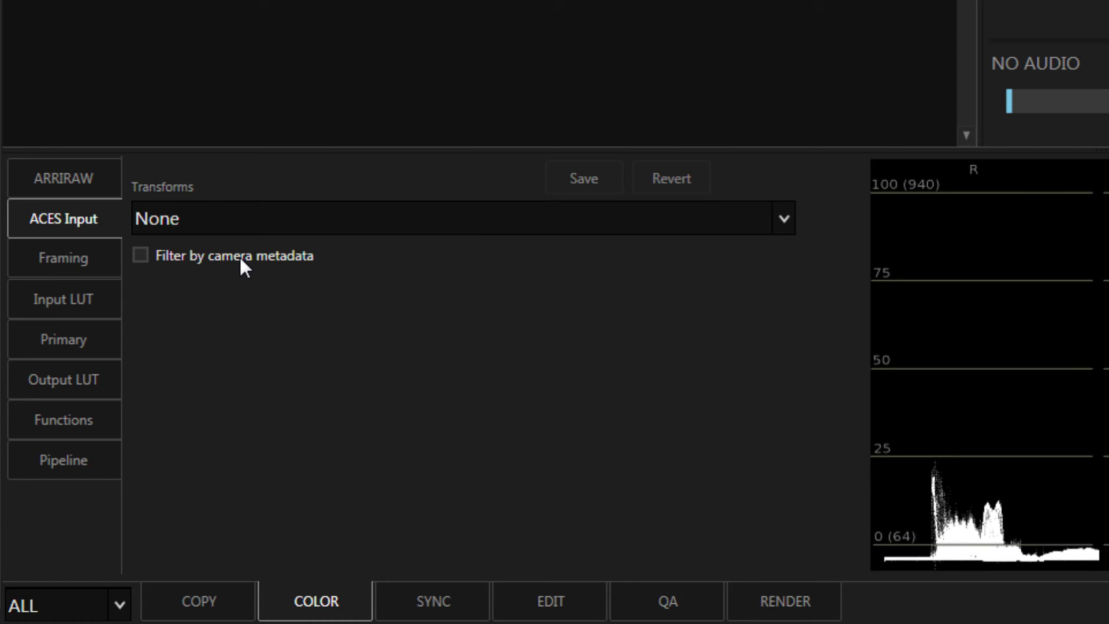
pyautogui.click(241, 258)
pyautogui.click(785, 219)
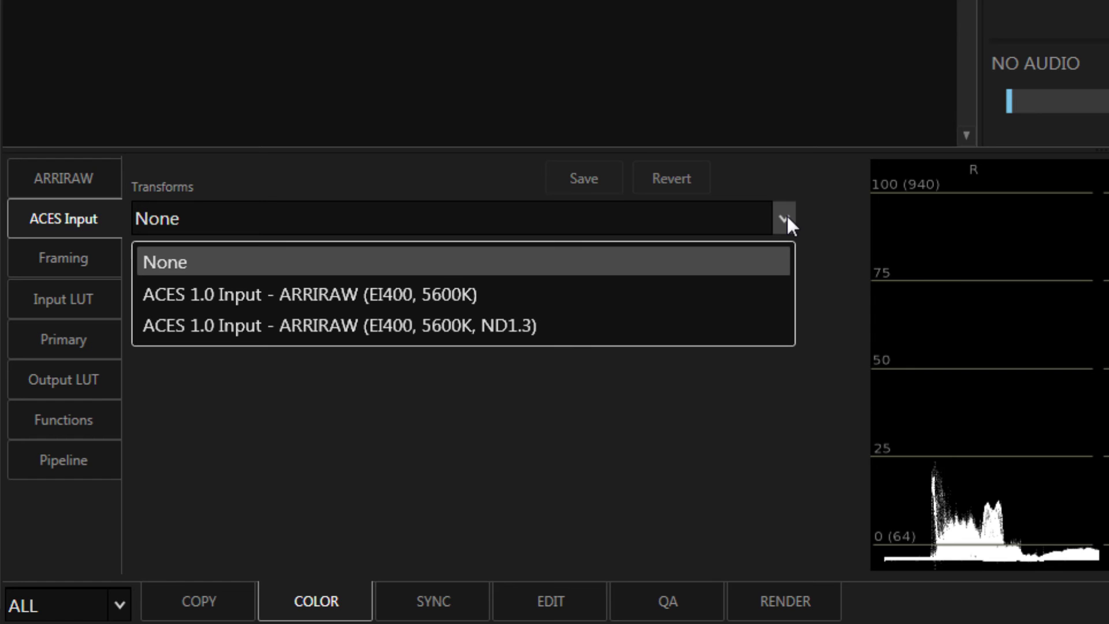
pyautogui.click(709, 293)
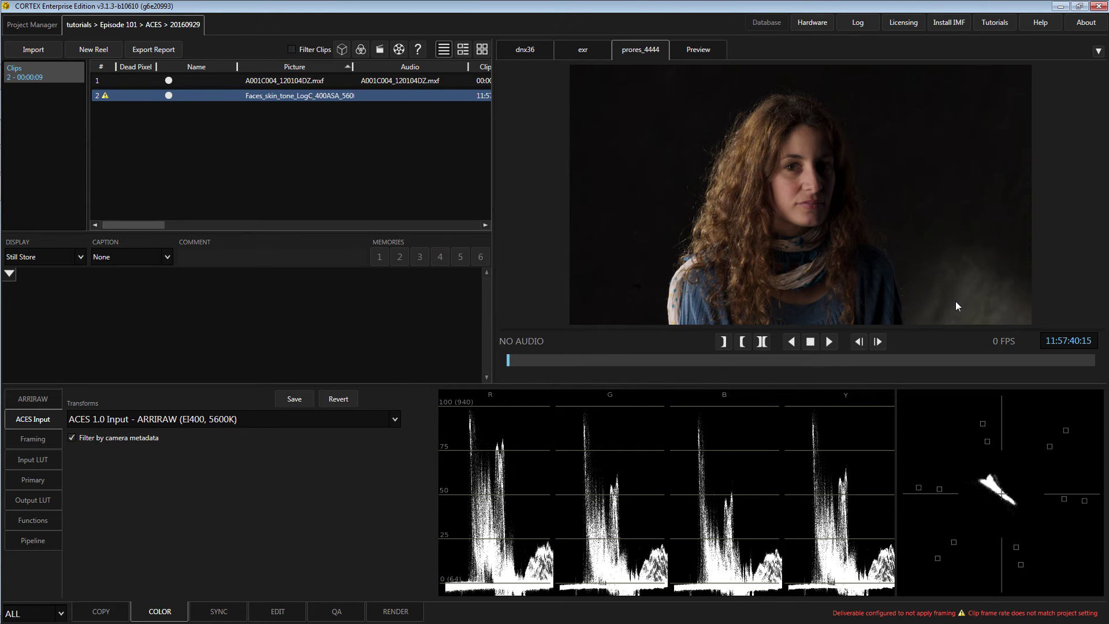
pyautogui.click(295, 396)
pyautogui.click(50, 477)
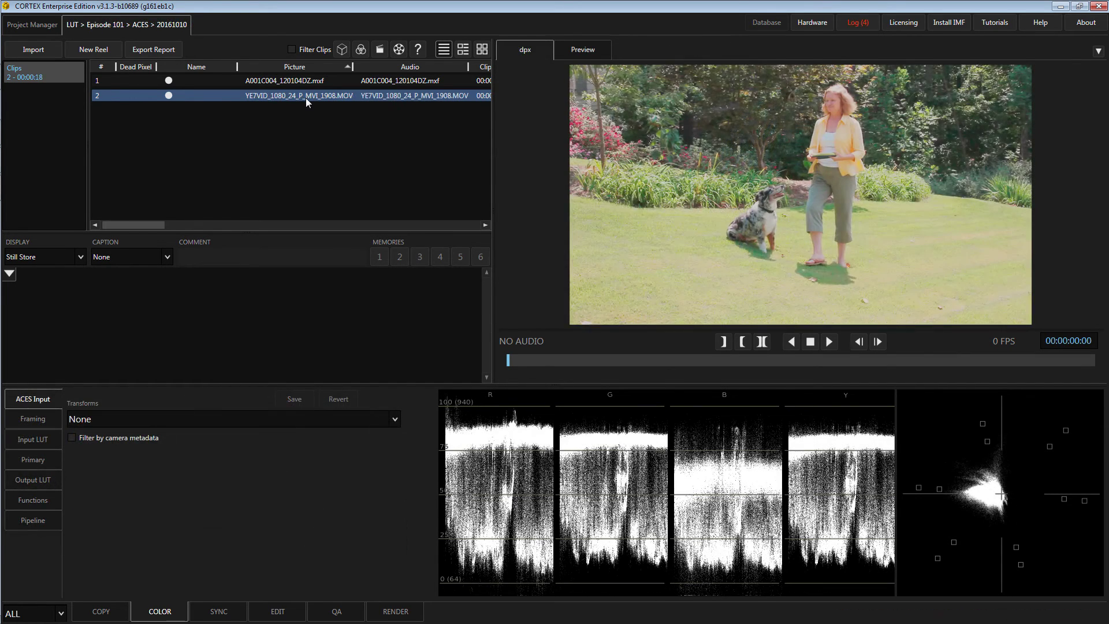
# Check the MOV clip's available ACES input transforms and choose rec709_2.4_to_ACES.clf as its input LUT
pyautogui.click(220, 417)
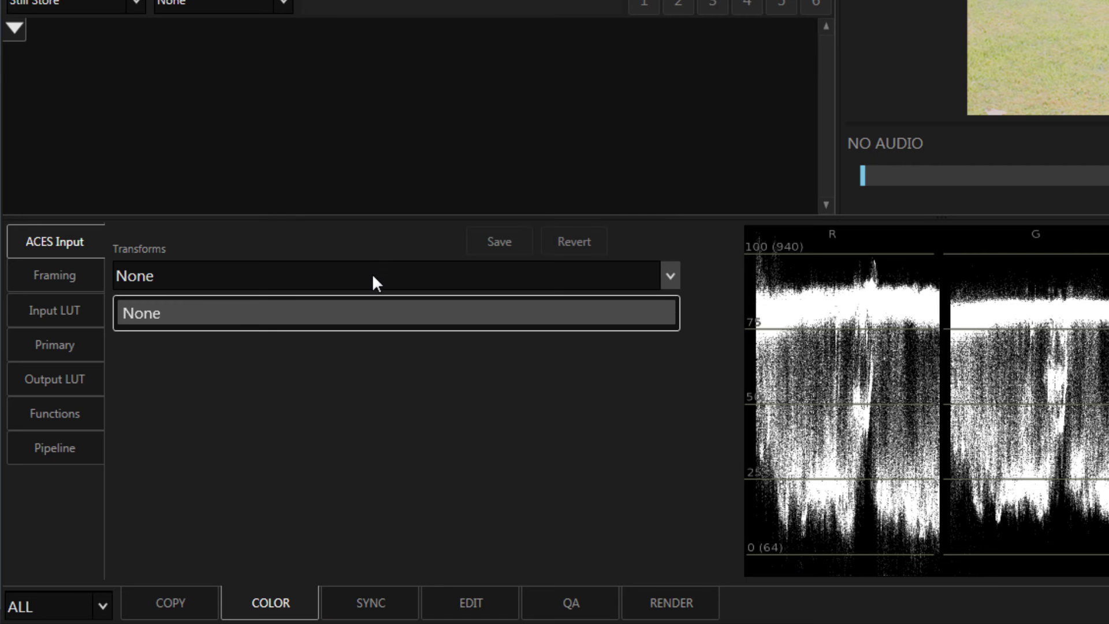
pyautogui.click(373, 279)
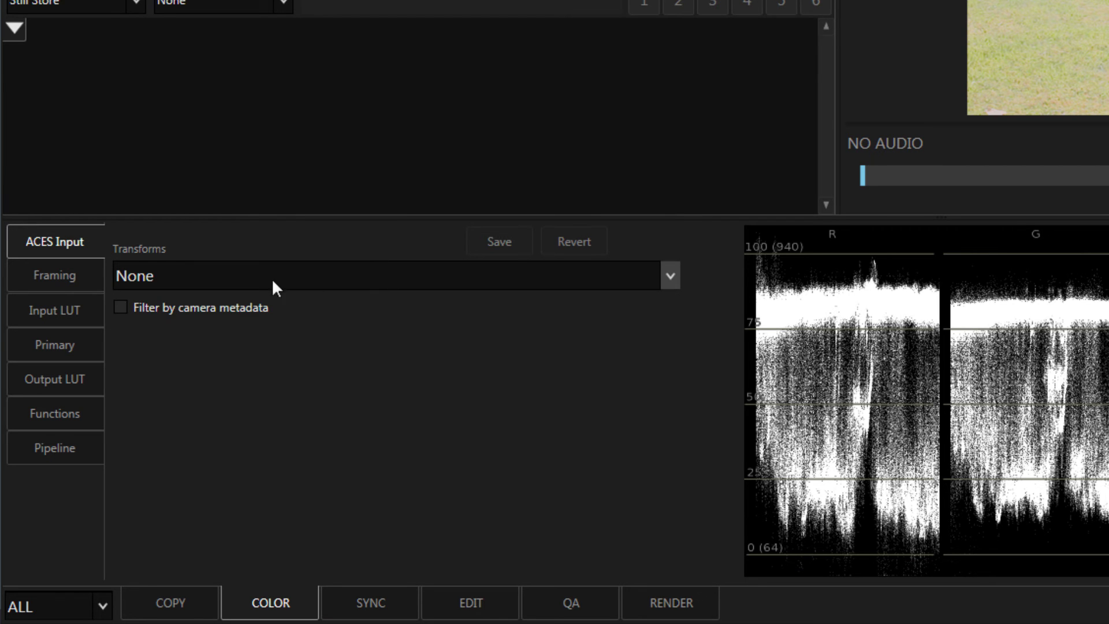
pyautogui.click(87, 310)
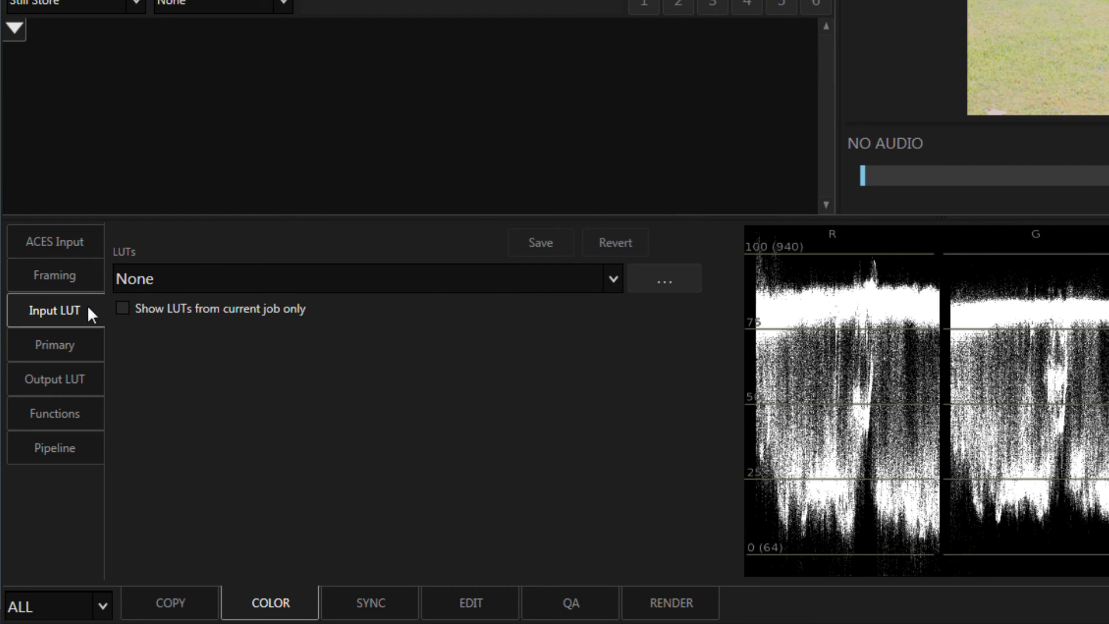
pyautogui.click(603, 280)
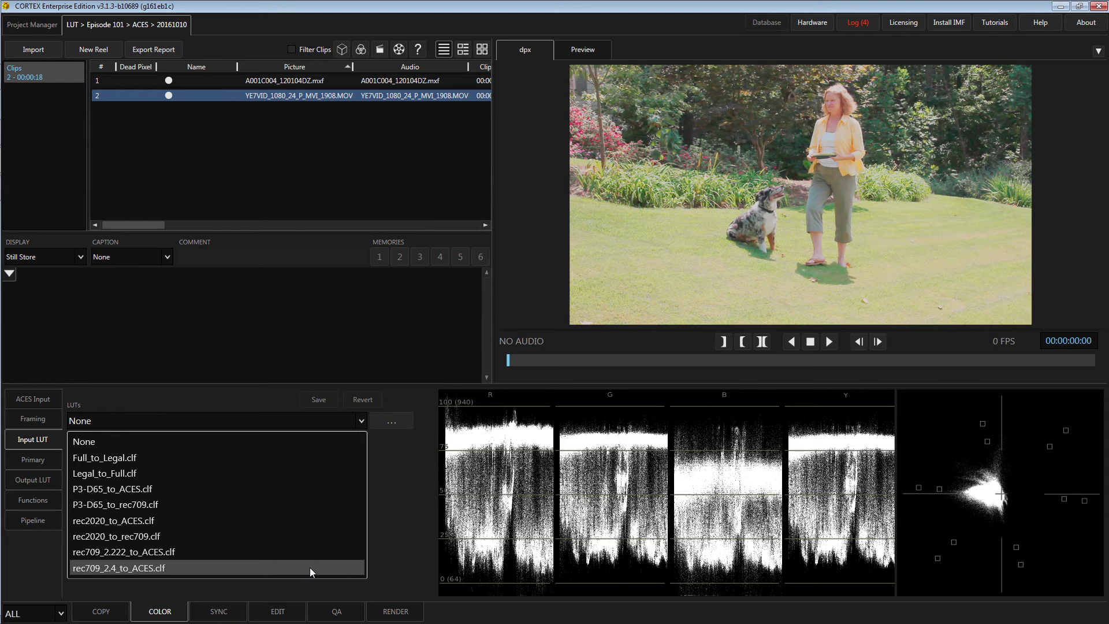
pyautogui.click(525, 528)
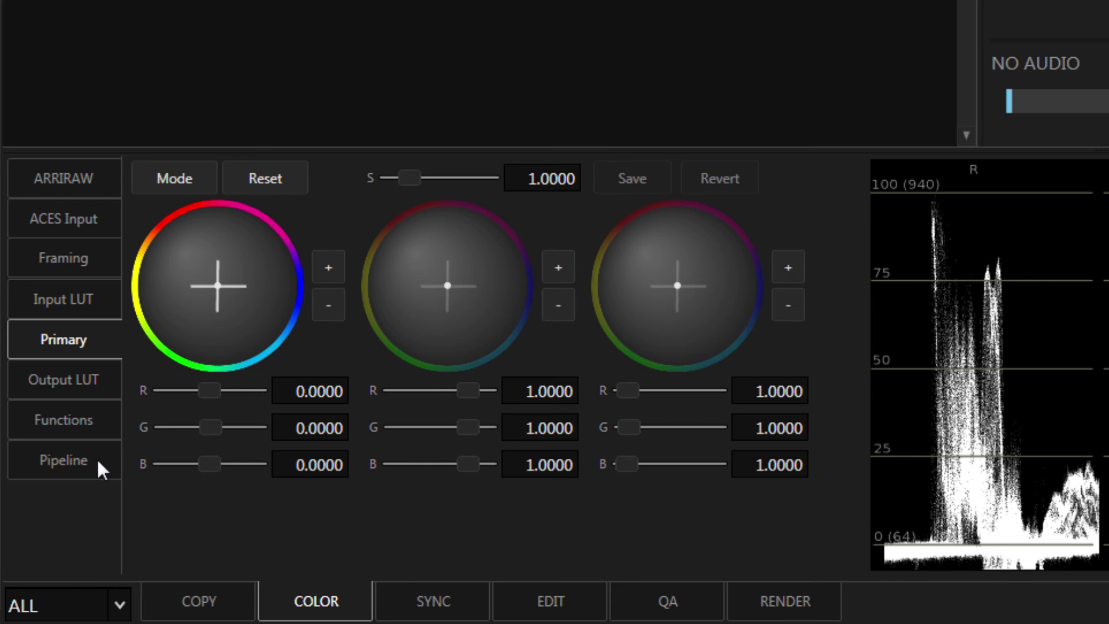
# Edit the prores_4444 deliverable's configuration from the ARRIRAW clip's color pipeline and set its input color space to ACEScc
pyautogui.click(43, 540)
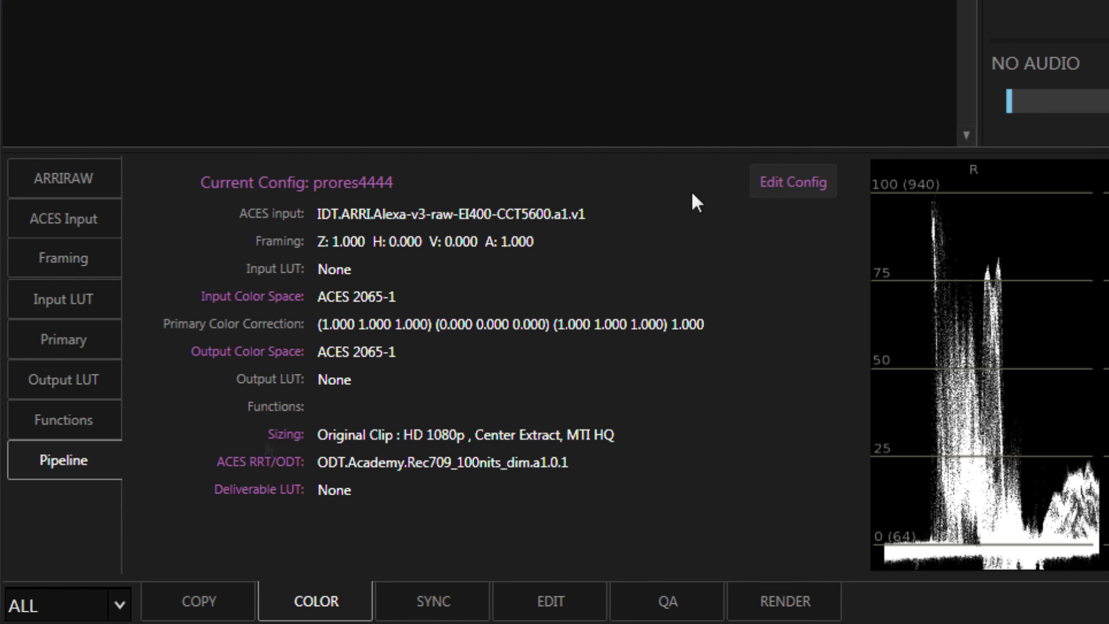
pyautogui.click(768, 193)
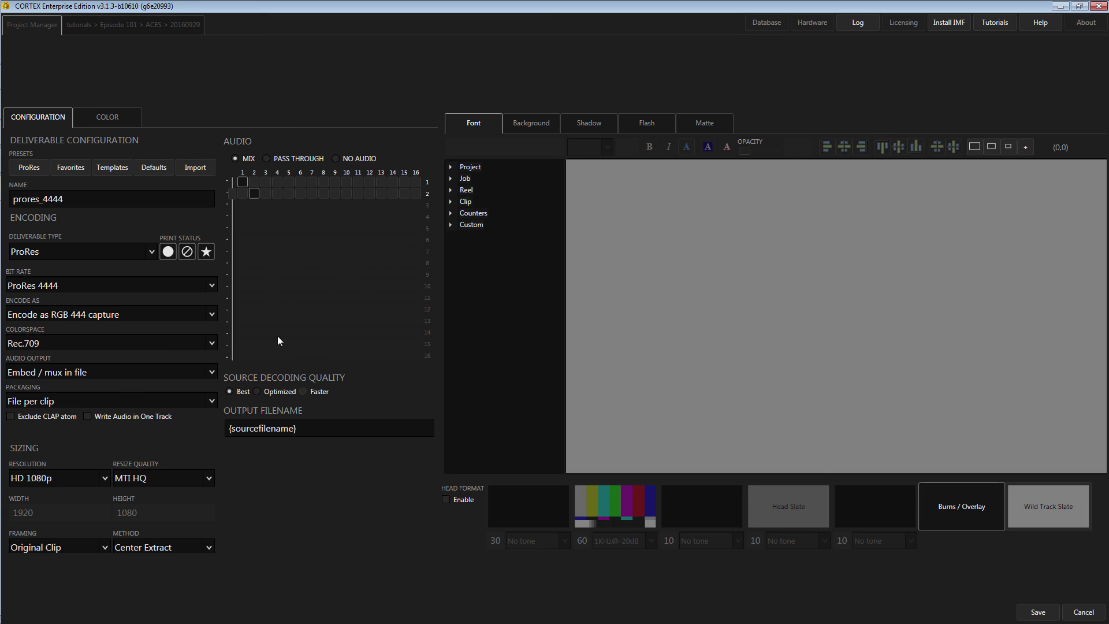
pyautogui.click(115, 118)
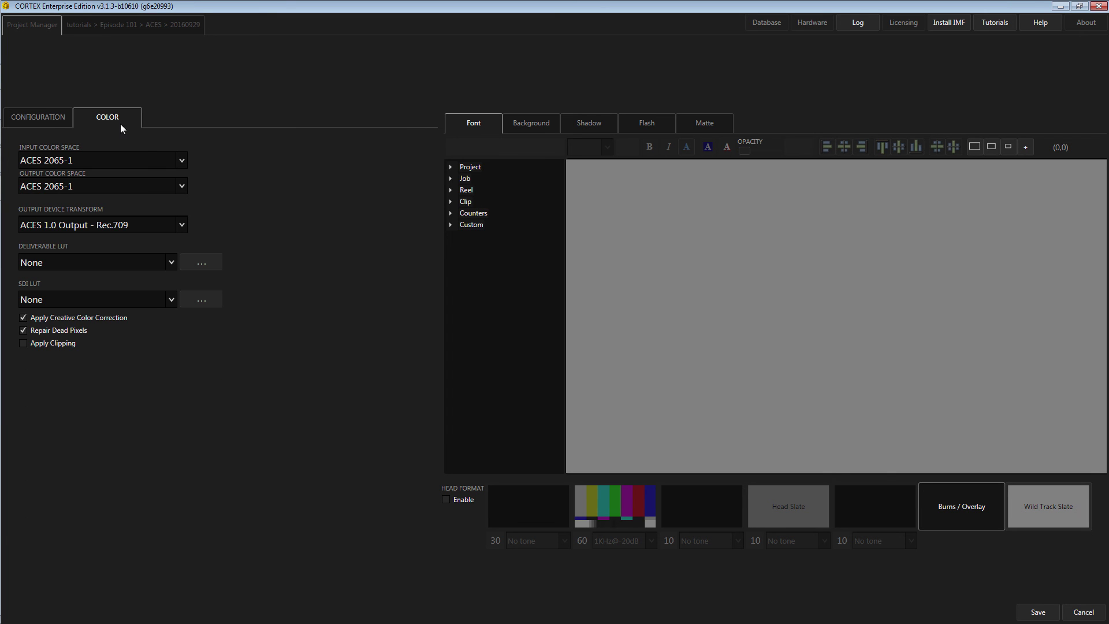
pyautogui.click(160, 163)
pyautogui.click(154, 195)
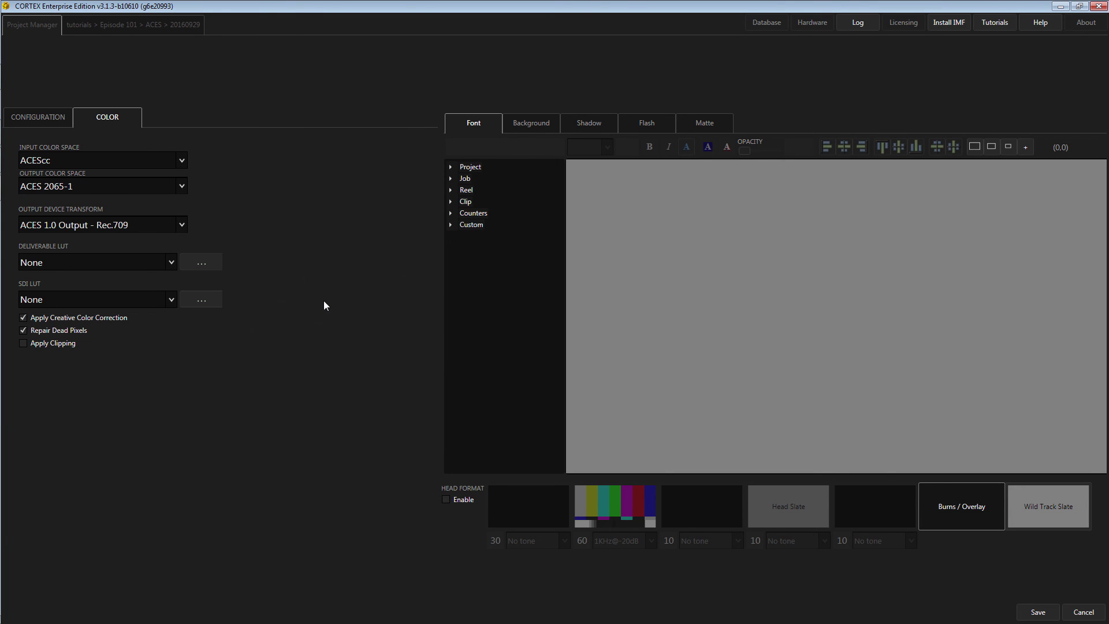